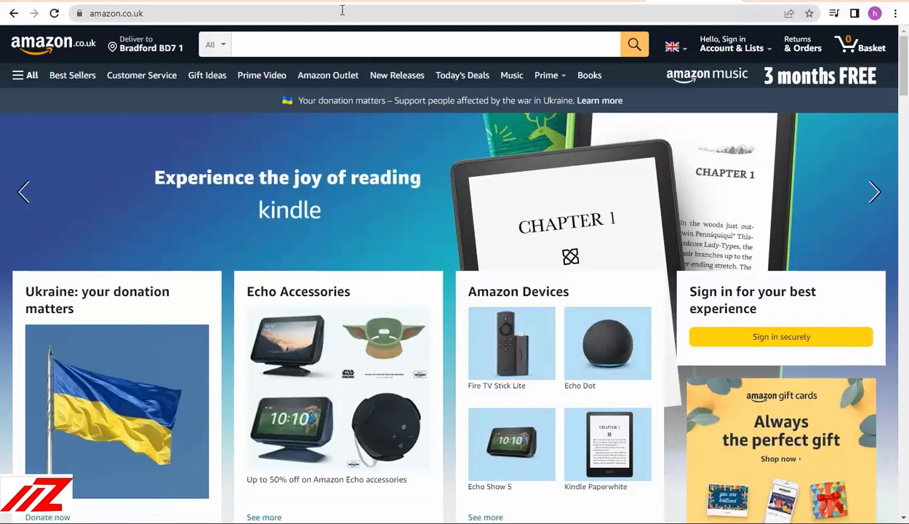
Search Amazon for "bedmatres" by picking the matching search suggestion.
{"action": "left_click", "coordinate": [293, 42]}
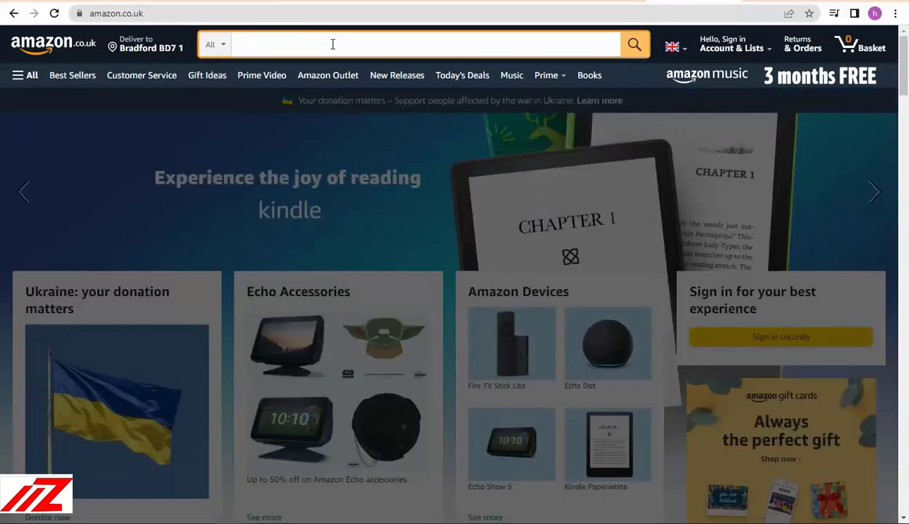
{"action": "type", "text": "bed"}
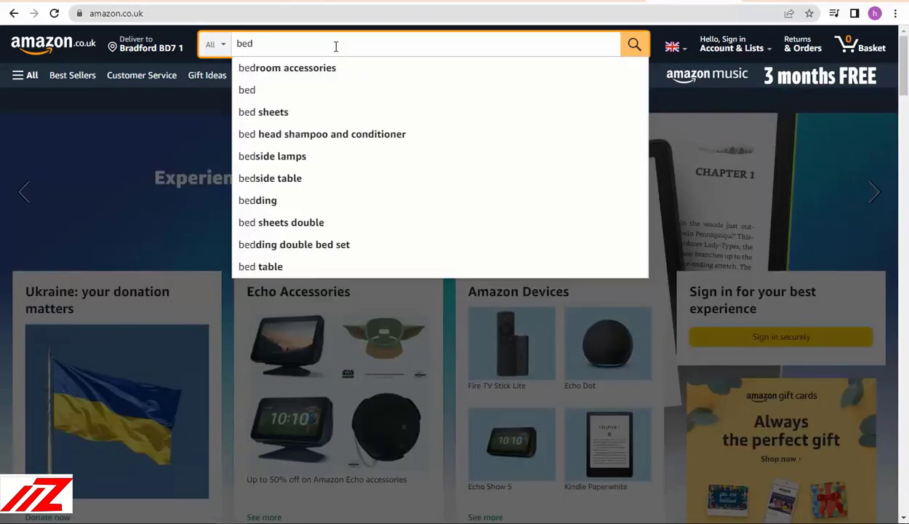
{"action": "type", "text": "matr"}
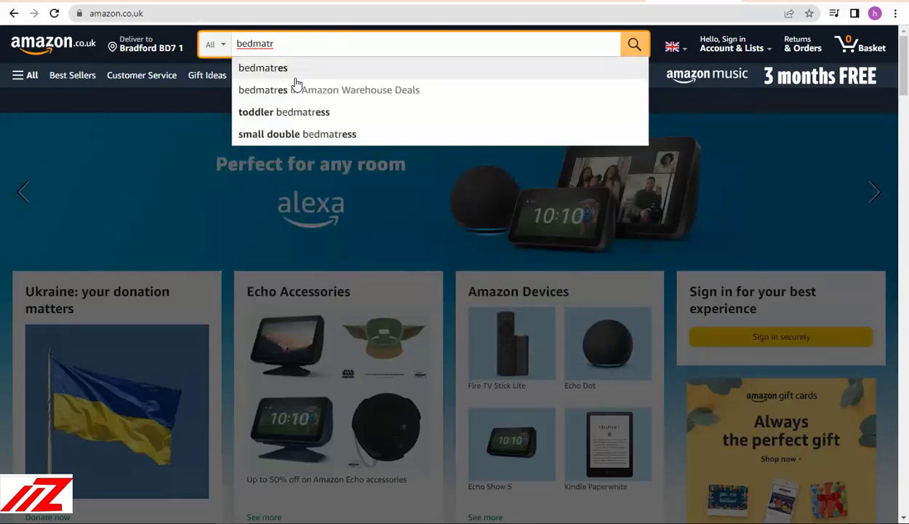
{"action": "left_click", "coordinate": [294, 78]}
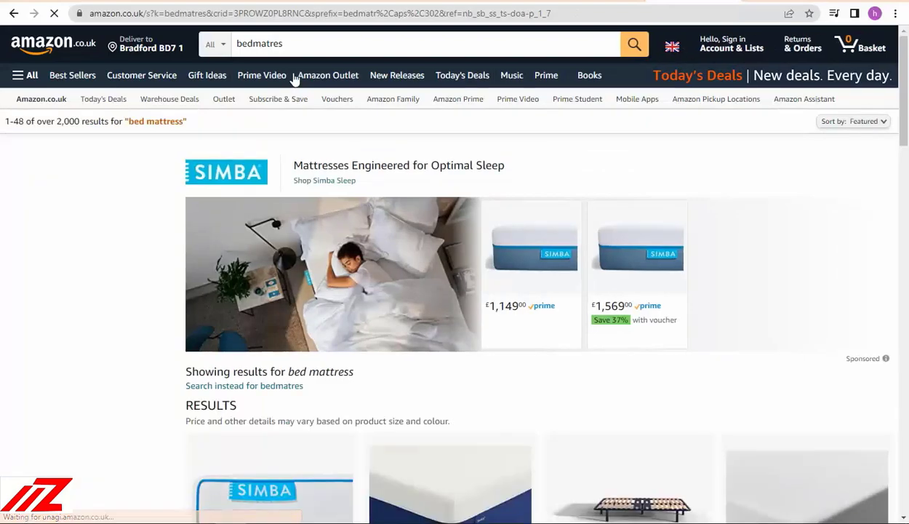
Open the sponsored Molblly double memory foam mattress from the search results.
{"action": "scroll", "coordinate": [452, 278], "scroll_direction": "down", "scroll_amount": 3}
{"action": "scroll", "coordinate": [452, 278], "scroll_direction": "down", "scroll_amount": 3}
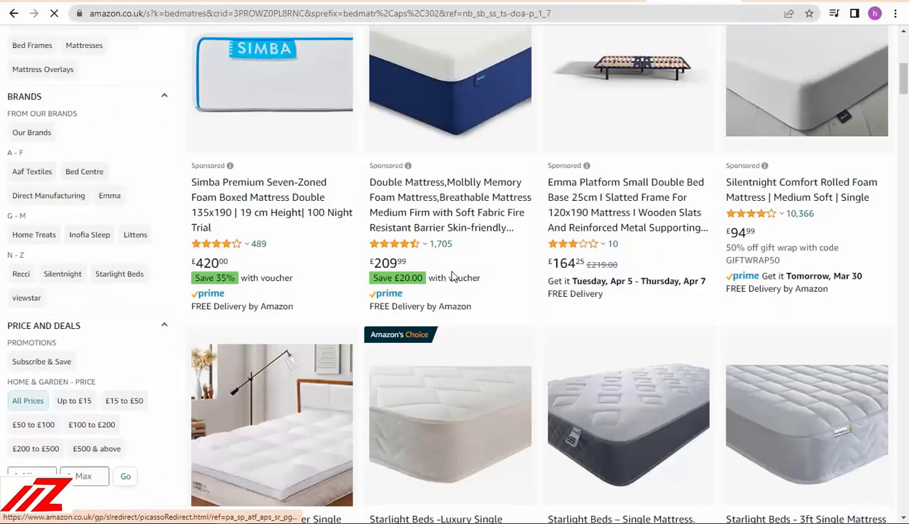
{"action": "left_click", "coordinate": [418, 197]}
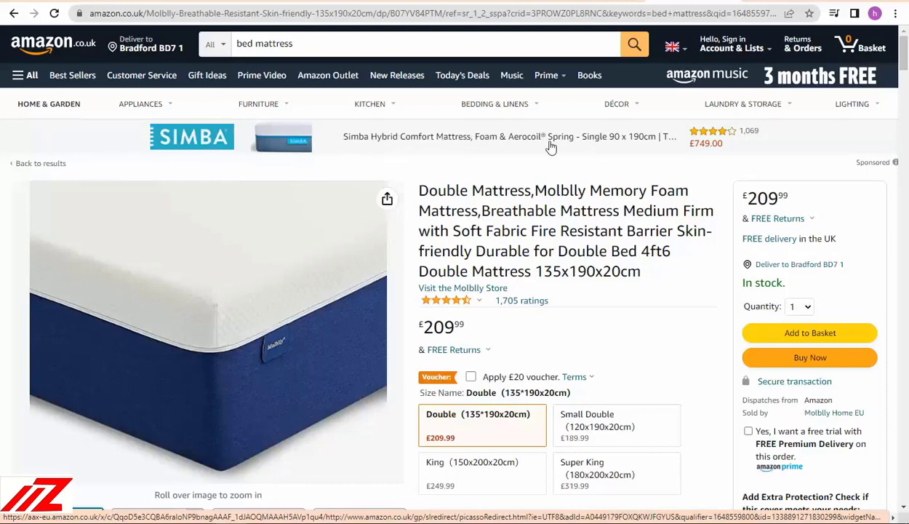
Browse the product page details and description of the mattress listing.
{"action": "scroll", "coordinate": [592, 233], "scroll_direction": "down", "scroll_amount": 6}
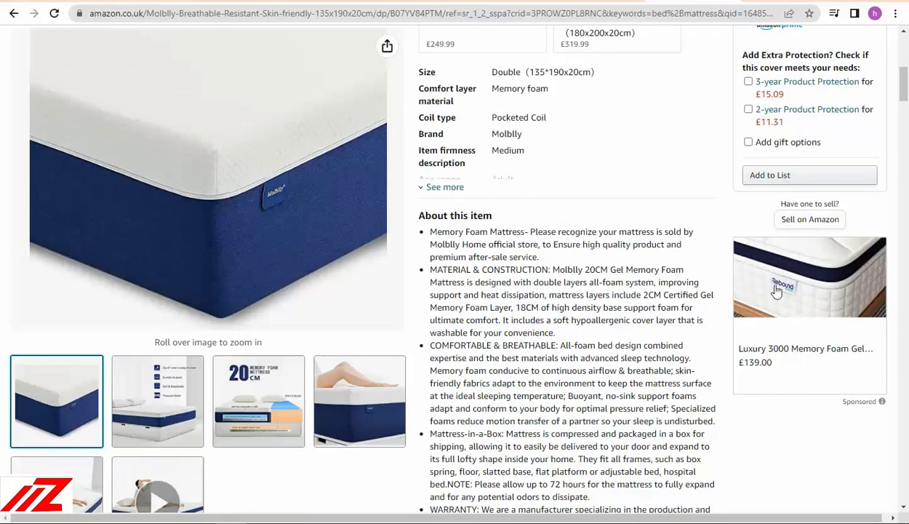
{"action": "scroll", "coordinate": [548, 397], "scroll_direction": "down", "scroll_amount": 4}
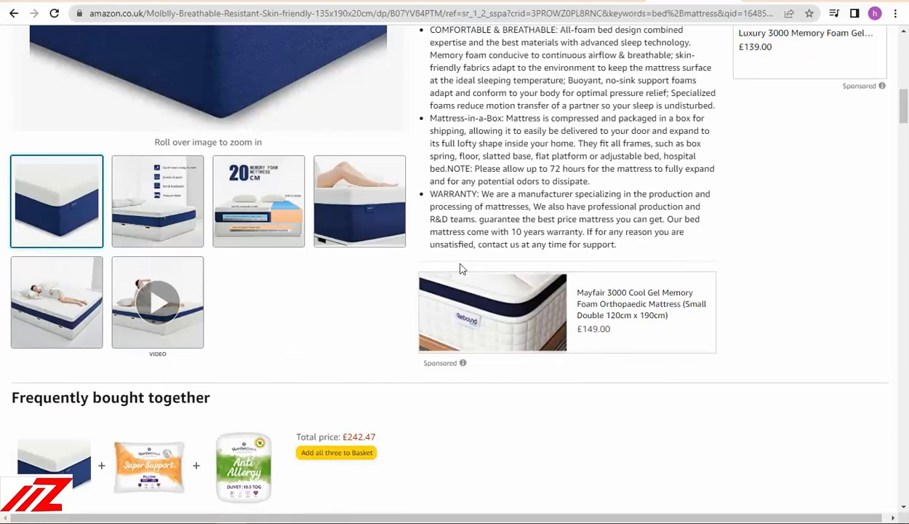
{"action": "scroll", "coordinate": [455, 263], "scroll_direction": "up", "scroll_amount": 3}
{"action": "scroll", "coordinate": [461, 265], "scroll_direction": "up", "scroll_amount": 6}
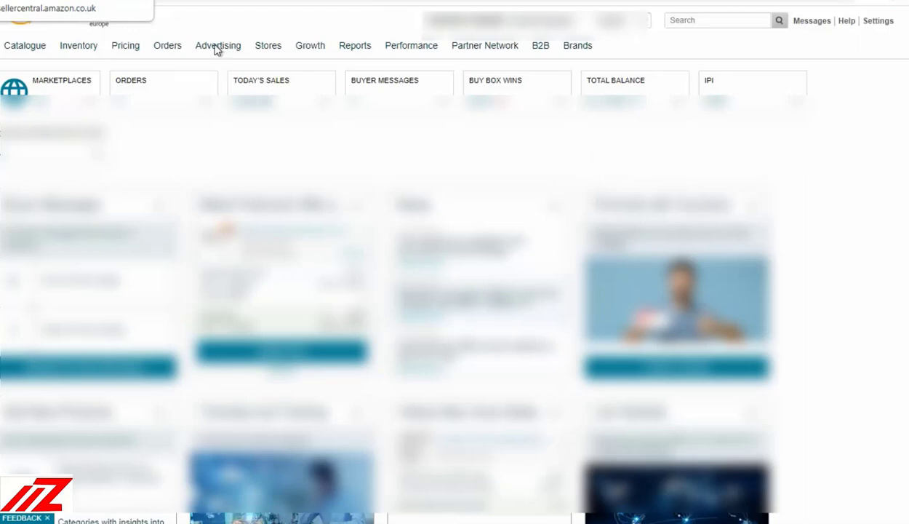
Open Campaign Manager from Seller Central advertising and start a new Sponsored Display campaign.
{"action": "mouse_move", "coordinate": [216, 51]}
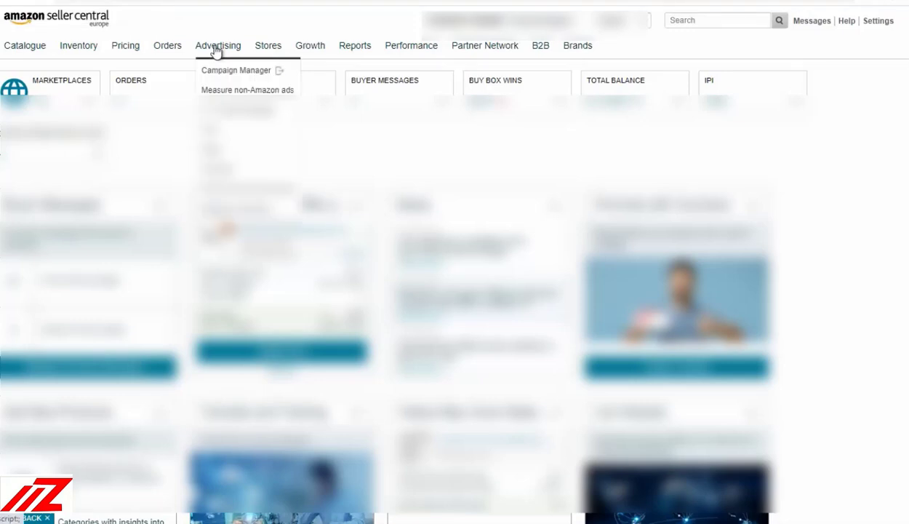
{"action": "left_click", "coordinate": [225, 76]}
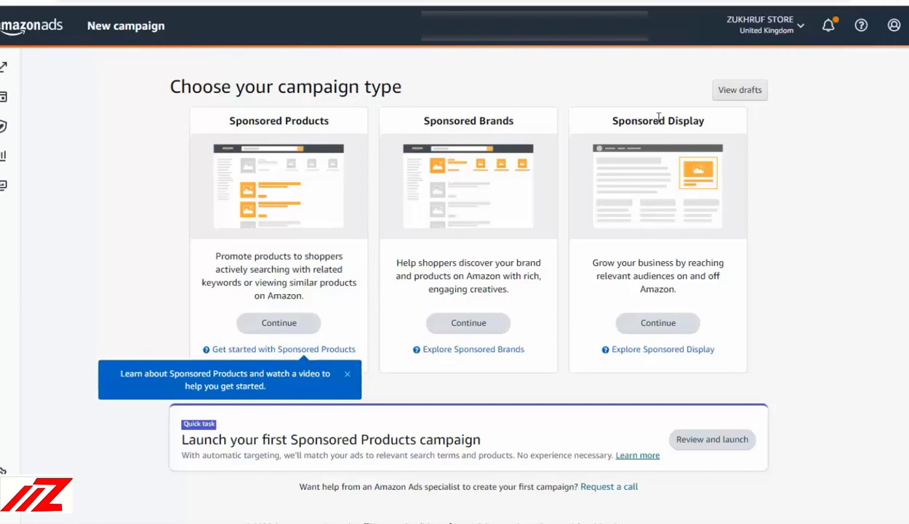
{"action": "left_click_drag", "start_coordinate": [613, 120], "coordinate": [714, 120]}
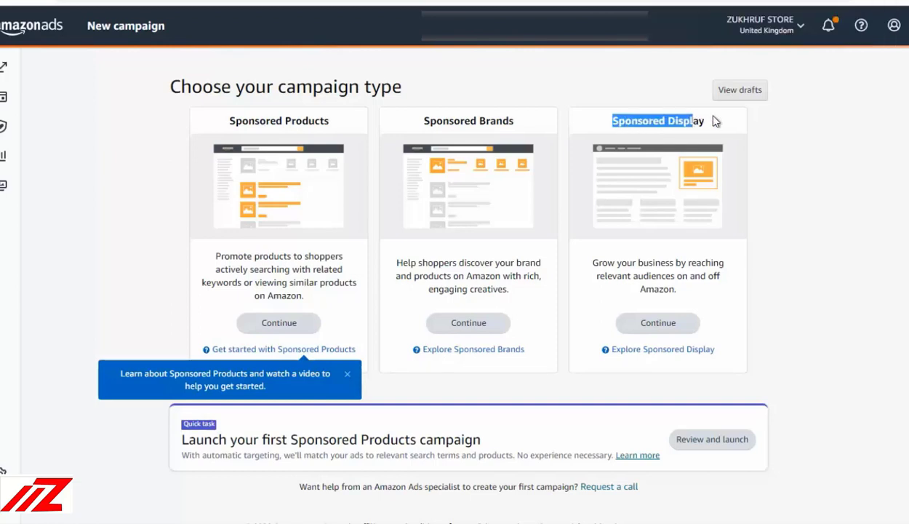
{"action": "left_click", "coordinate": [659, 322]}
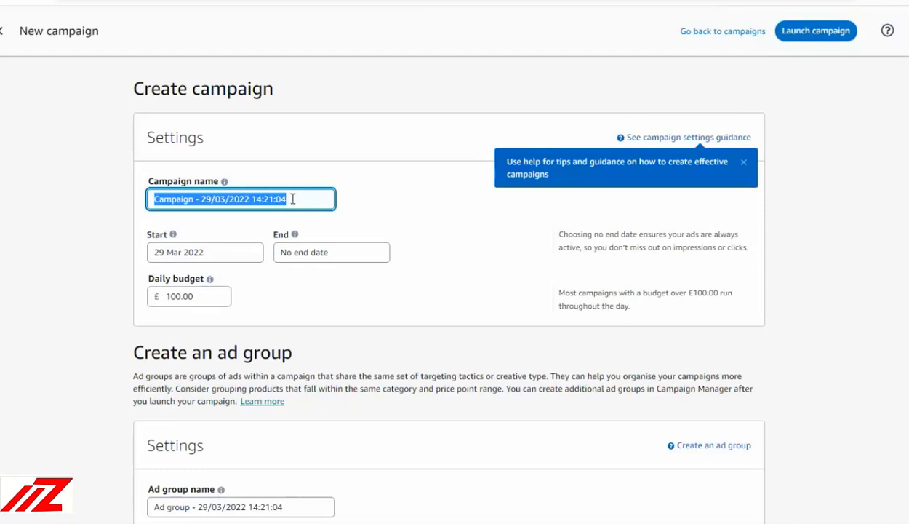
Replace the default campaign name with "SD2 Key ring".
{"action": "key", "text": "BackSpace"}
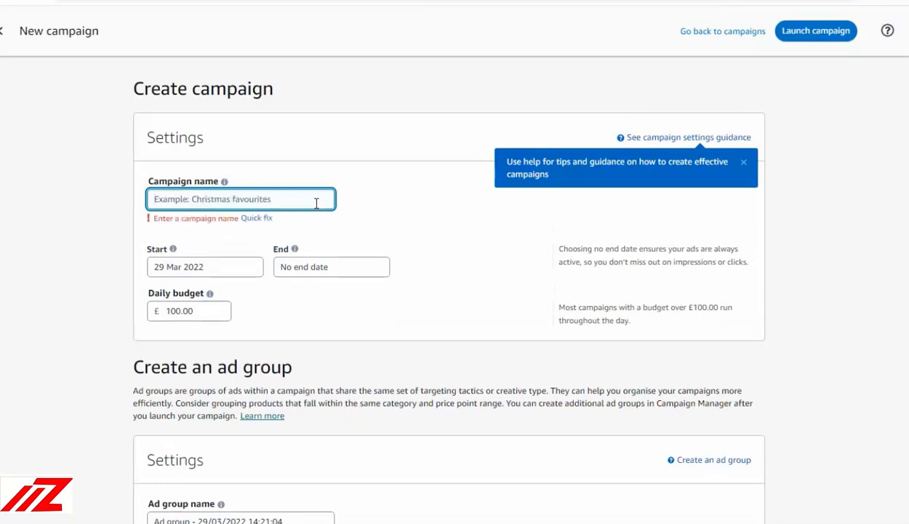
{"action": "type", "text": "SD"}
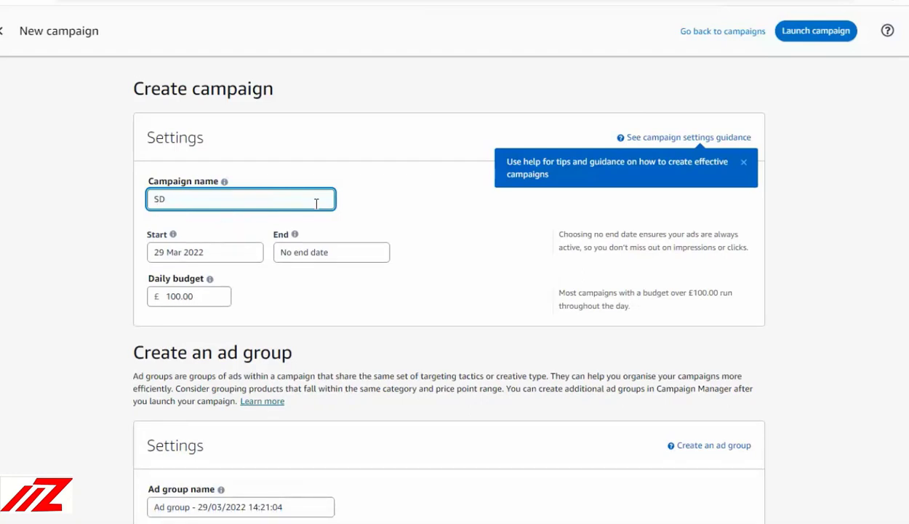
{"action": "type", "text": "2 "}
{"action": "type", "text": "Ki"}
{"action": "type", "text": "e"}
{"action": "type", "text": "y ring"}
Set the campaign end date to 31 Mar 2022, navigating the calendar back to March 2022.
{"action": "left_click", "coordinate": [320, 253]}
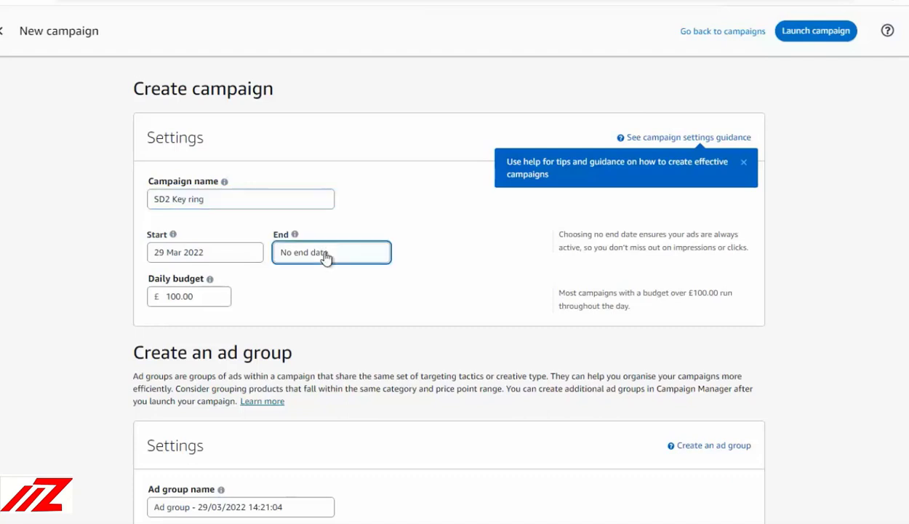
{"action": "left_click", "coordinate": [301, 288]}
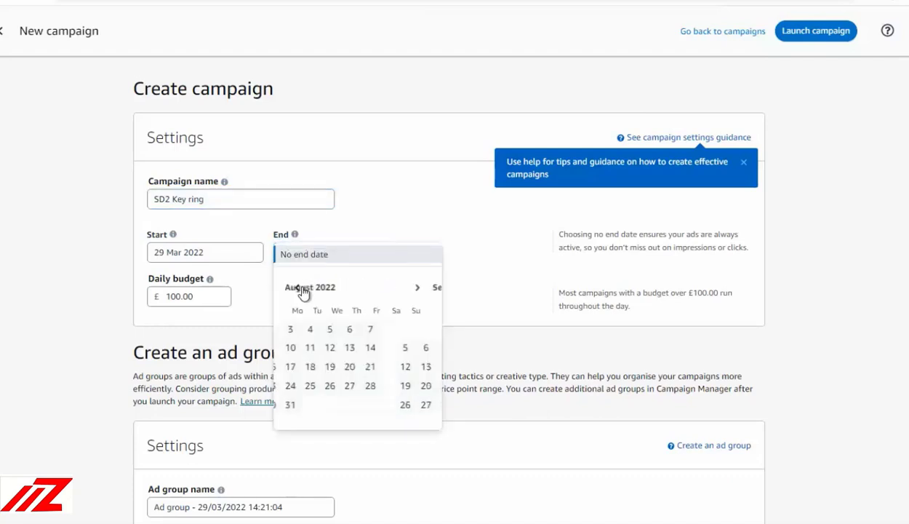
{"action": "left_click", "coordinate": [301, 288]}
{"action": "left_click", "coordinate": [301, 289]}
{"action": "left_click", "coordinate": [301, 289]}
{"action": "left_click", "coordinate": [301, 288]}
{"action": "left_click", "coordinate": [301, 288]}
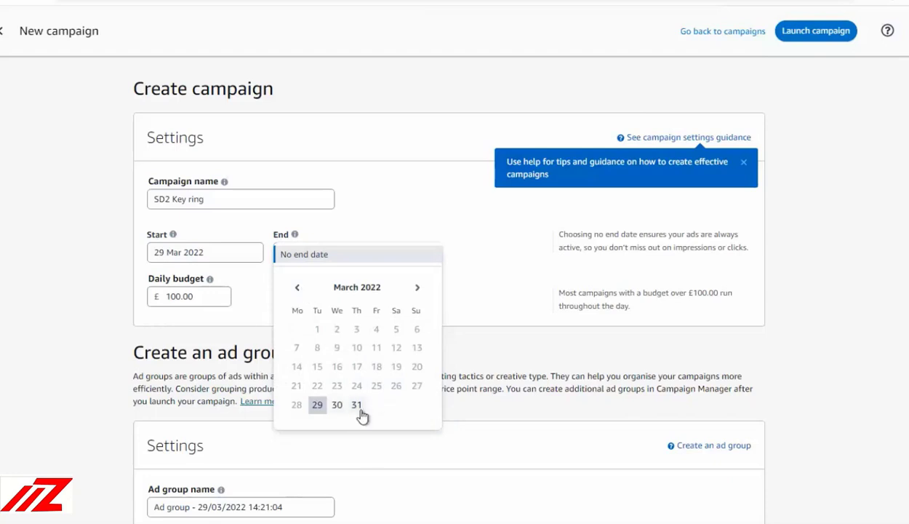
{"action": "left_click", "coordinate": [357, 405]}
Set the campaign's daily budget to £50.
{"action": "left_click", "coordinate": [221, 296]}
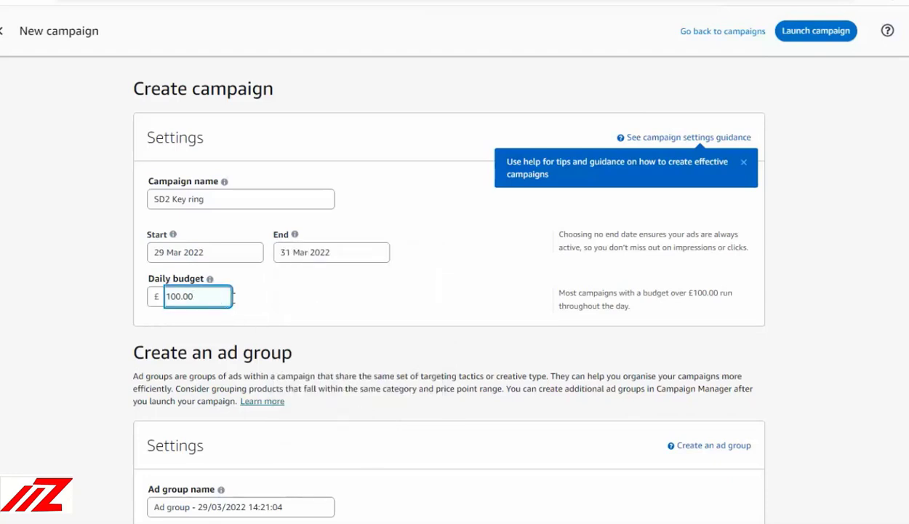
{"action": "key", "text": "BackSpace"}
{"action": "key", "text": "BackSpace"}
{"action": "key", "text": "BackSpace"}
{"action": "key", "text": "BackSpace"}
{"action": "key", "text": "BackSpace"}
{"action": "key", "text": "BackSpace"}
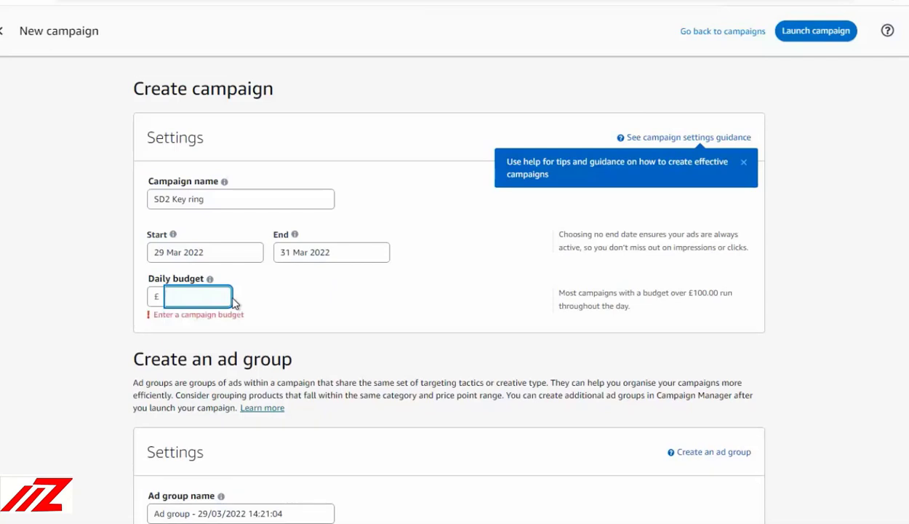
{"action": "type", "text": "50"}
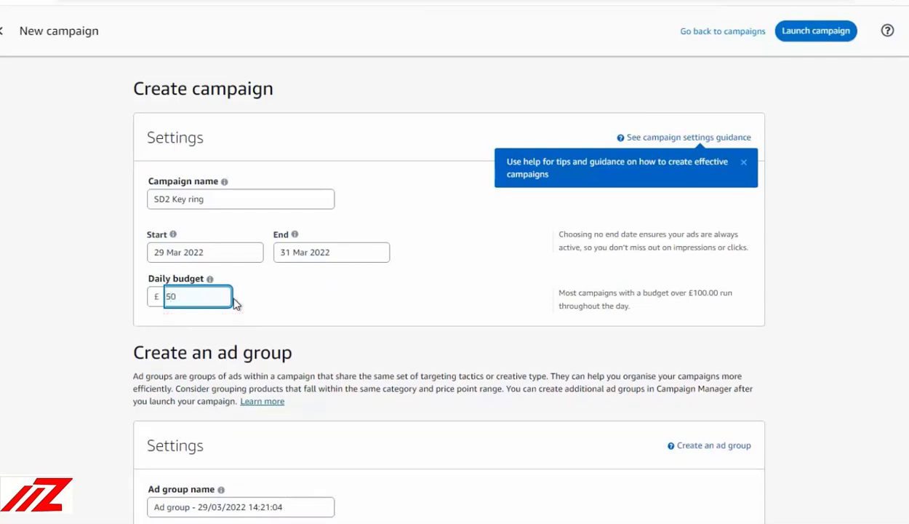
{"action": "left_click", "coordinate": [386, 332]}
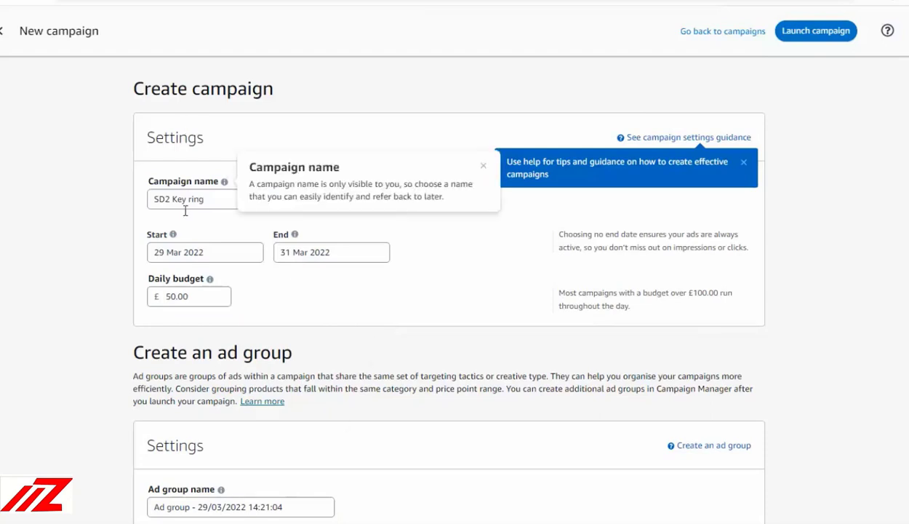
Copy the campaign name and use it as the ad group name, "SD2 Key ring".
{"action": "left_click_drag", "start_coordinate": [204, 199], "coordinate": [135, 208]}
{"action": "key", "text": "ctrl+c"}
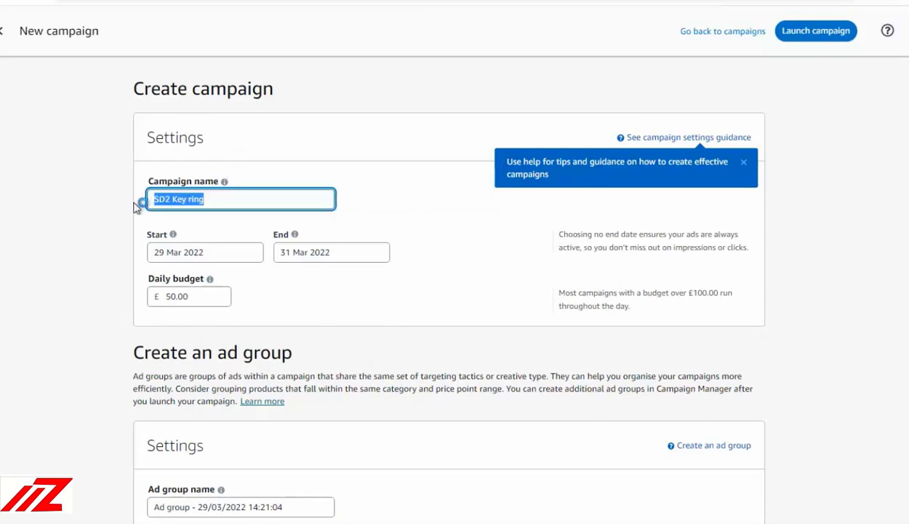
{"action": "left_click_drag", "start_coordinate": [282, 506], "coordinate": [197, 507]}
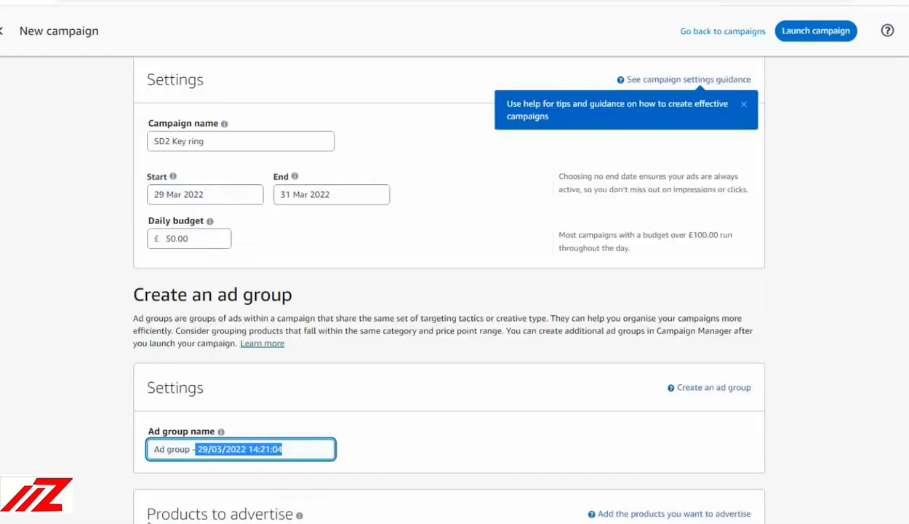
{"action": "scroll", "coordinate": [312, 291], "scroll_direction": "down", "scroll_amount": 5}
{"action": "key", "text": "ctrl+a"}
{"action": "key", "text": "BackSpace"}
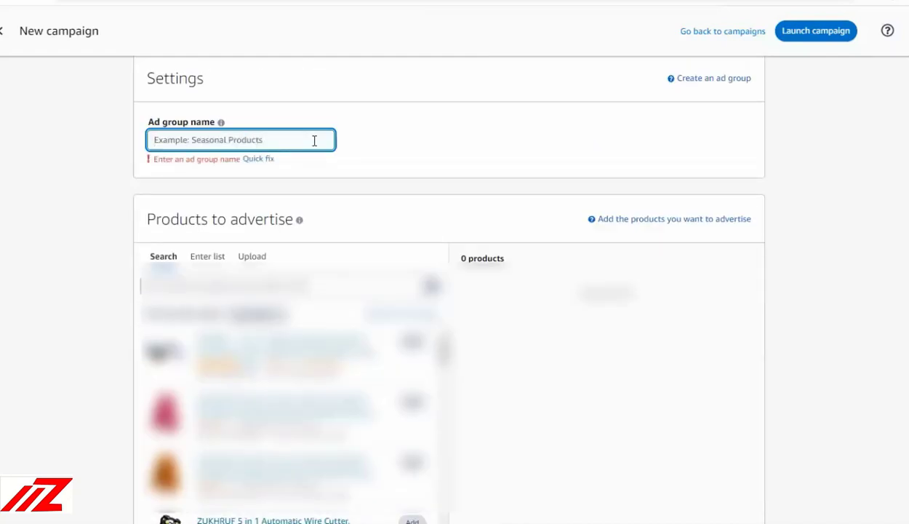
{"action": "key", "text": "ctrl+v"}
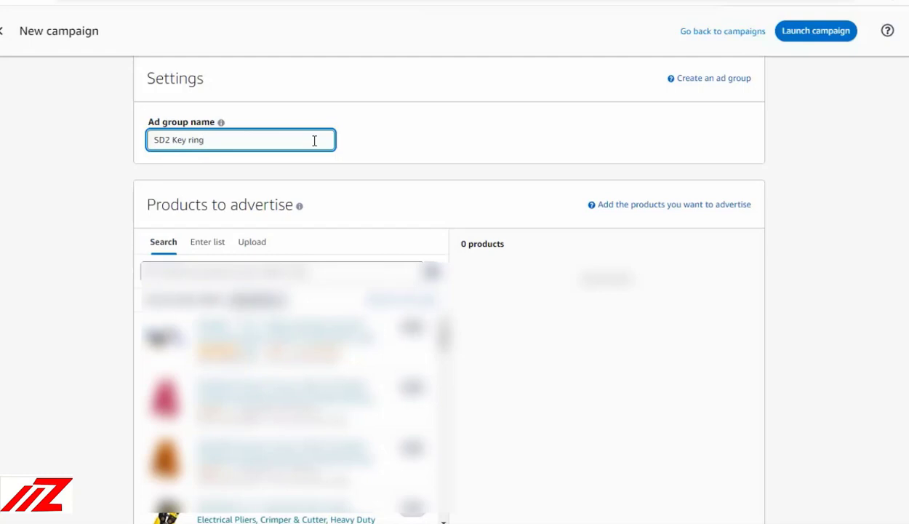
Add a product to advertise from the product search list.
{"action": "scroll", "coordinate": [305, 189], "scroll_direction": "up", "scroll_amount": 2}
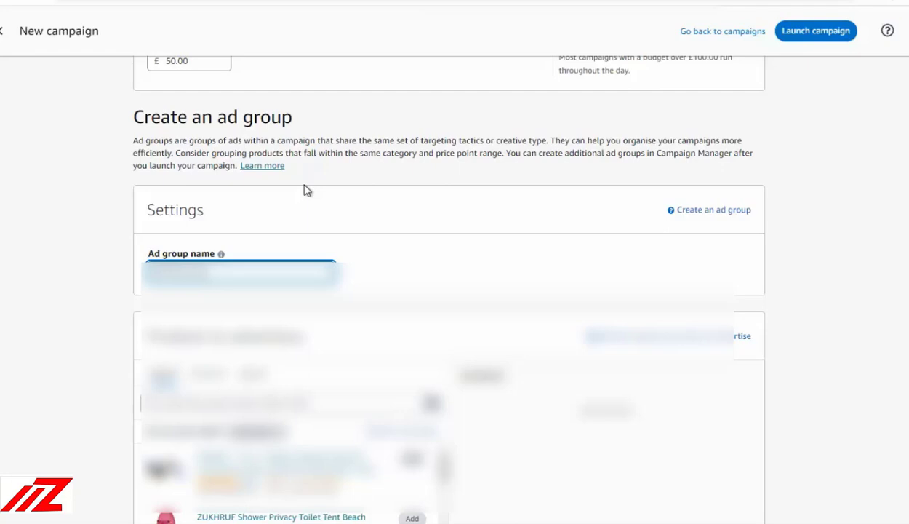
{"action": "scroll", "coordinate": [305, 189], "scroll_direction": "down", "scroll_amount": 1}
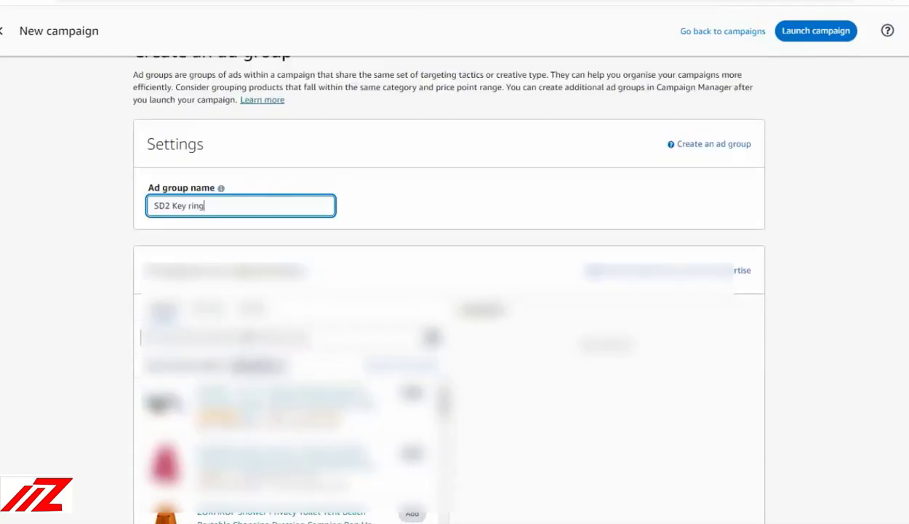
{"action": "left_click", "coordinate": [251, 338]}
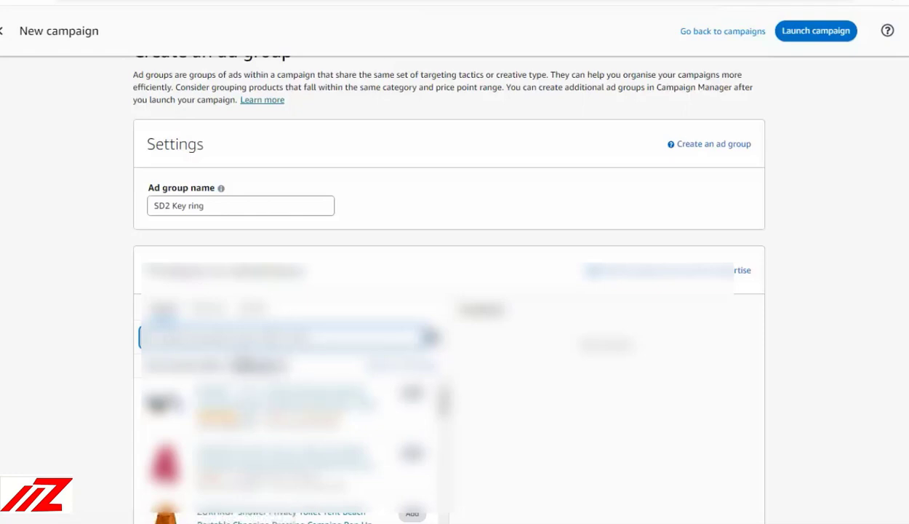
{"action": "left_click", "coordinate": [414, 395]}
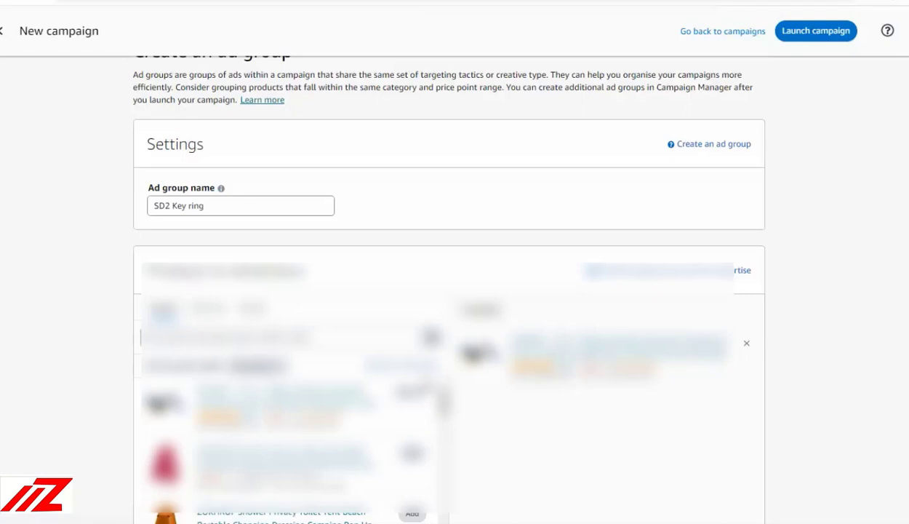
Set the default bid to £5 per click.
{"action": "scroll", "coordinate": [442, 401], "scroll_direction": "down", "scroll_amount": 3}
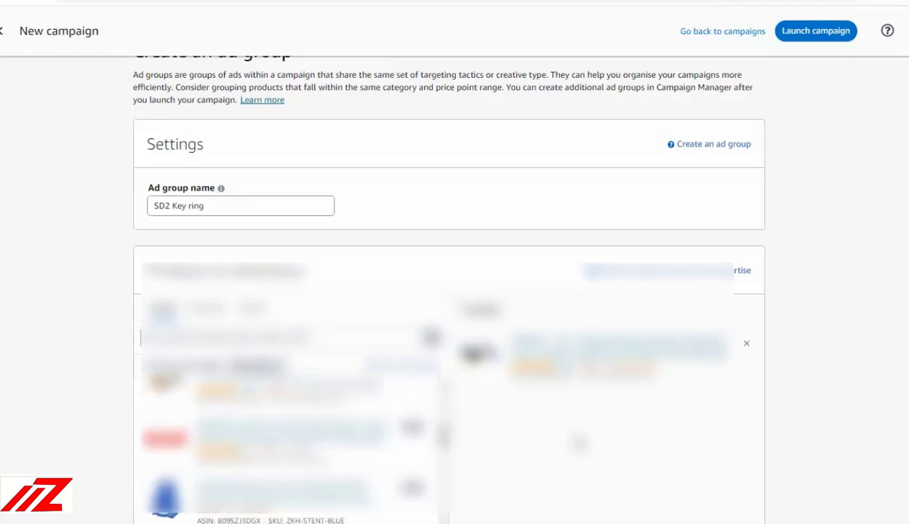
{"action": "scroll", "coordinate": [578, 440], "scroll_direction": "down", "scroll_amount": 5}
{"action": "scroll", "coordinate": [580, 443], "scroll_direction": "down", "scroll_amount": 3}
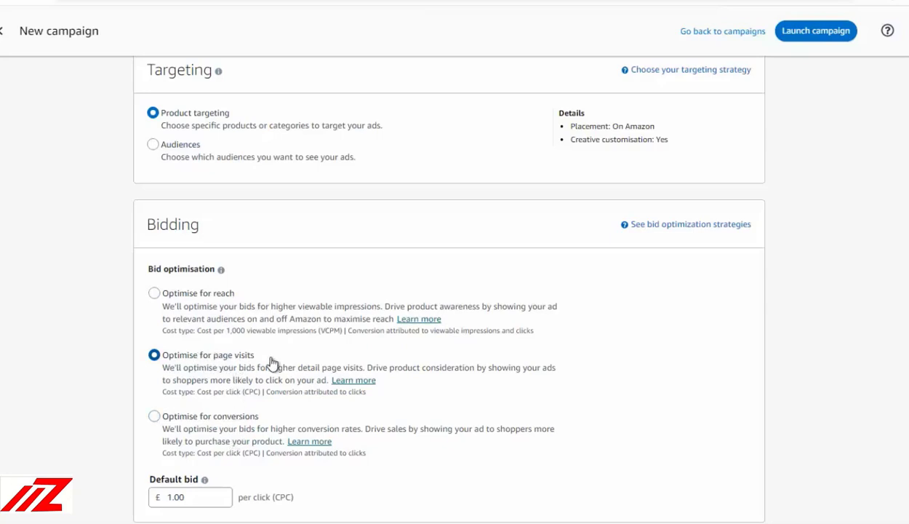
{"action": "left_click", "coordinate": [196, 498]}
{"action": "key", "text": "BackSpace"}
{"action": "key", "text": "BackSpace"}
{"action": "key", "text": "BackSpace"}
{"action": "key", "text": "BackSpace"}
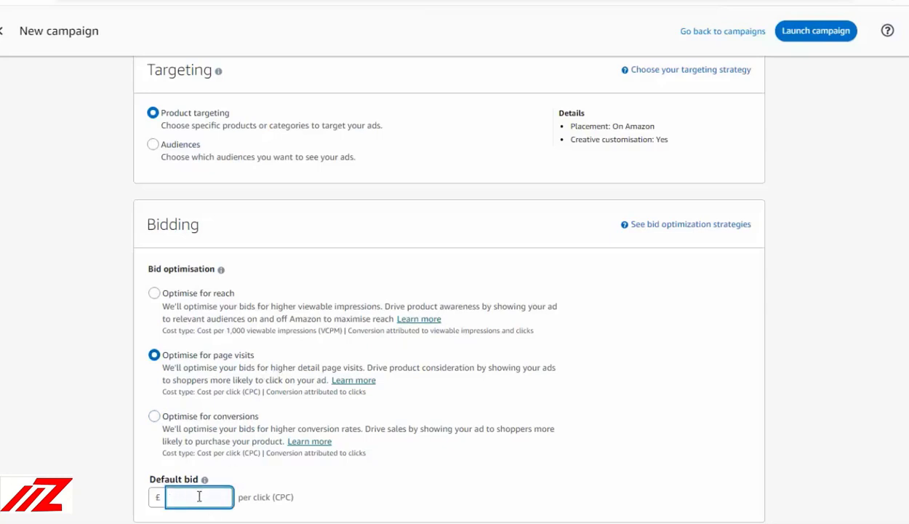
{"action": "type", "text": "5"}
{"action": "left_click", "coordinate": [399, 485]}
Review the suggested categories in the Products to target section.
{"action": "scroll", "coordinate": [398, 486], "scroll_direction": "down", "scroll_amount": 3}
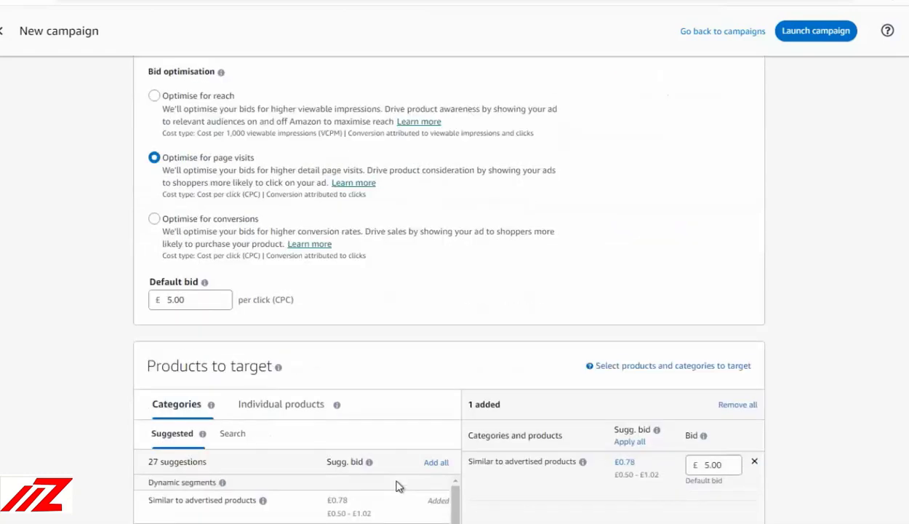
{"action": "scroll", "coordinate": [397, 485], "scroll_direction": "down", "scroll_amount": 3}
{"action": "scroll", "coordinate": [366, 381], "scroll_direction": "down", "scroll_amount": 2}
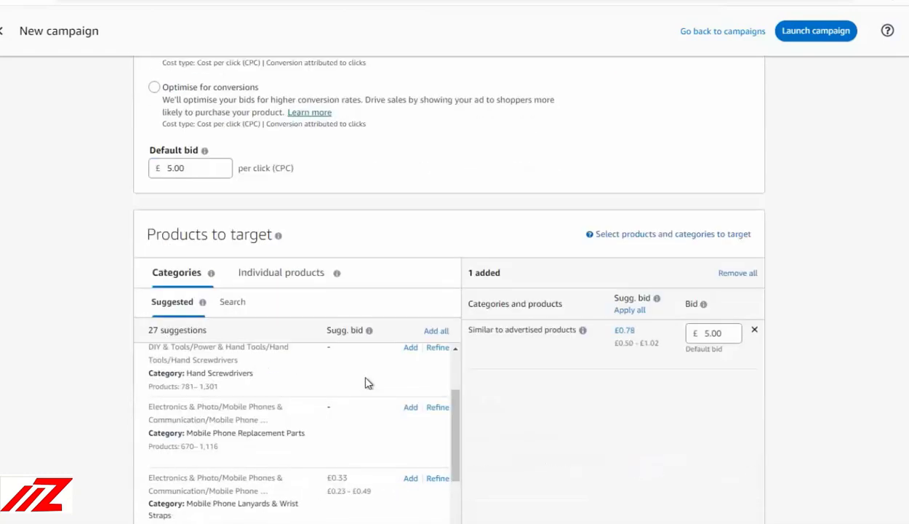
Add the Screwdriver Sets category as a target, refined to 0–3 star review ratings.
{"action": "scroll", "coordinate": [367, 382], "scroll_direction": "up", "scroll_amount": 1}
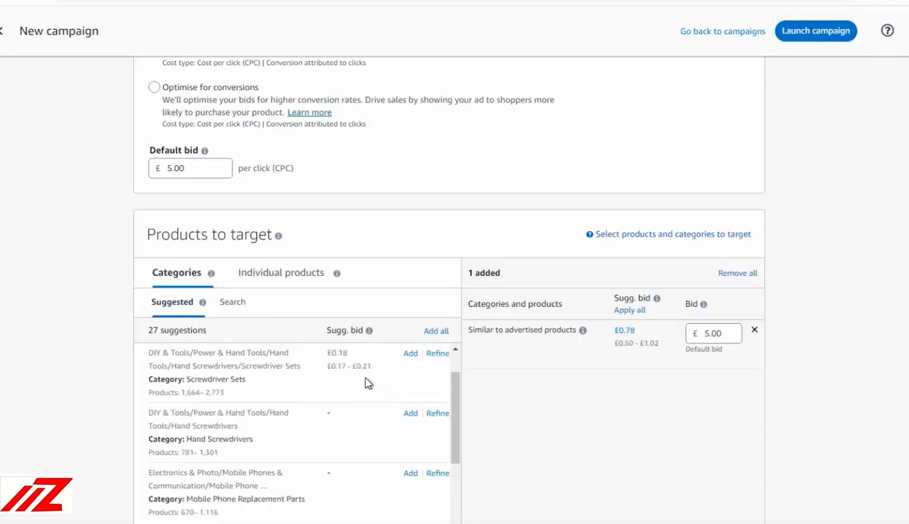
{"action": "scroll", "coordinate": [367, 381], "scroll_direction": "up", "scroll_amount": 2}
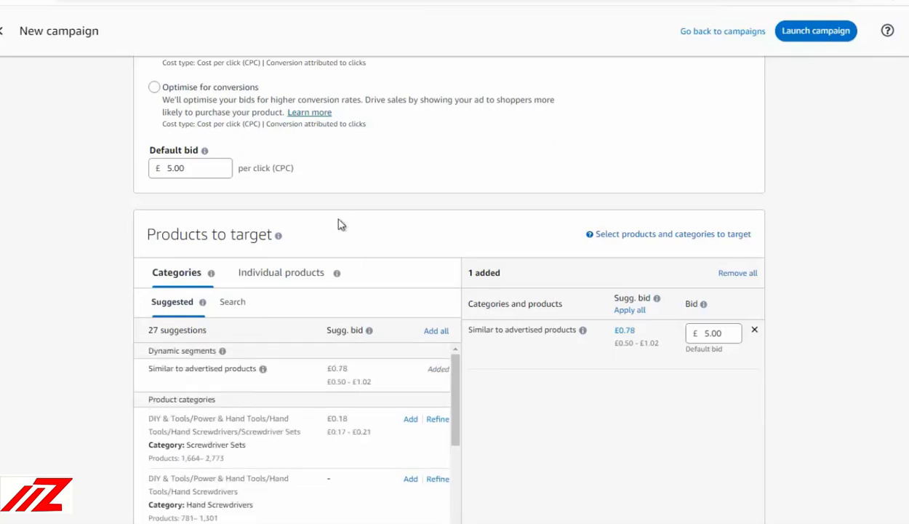
{"action": "scroll", "coordinate": [362, 158], "scroll_direction": "down", "scroll_amount": 3}
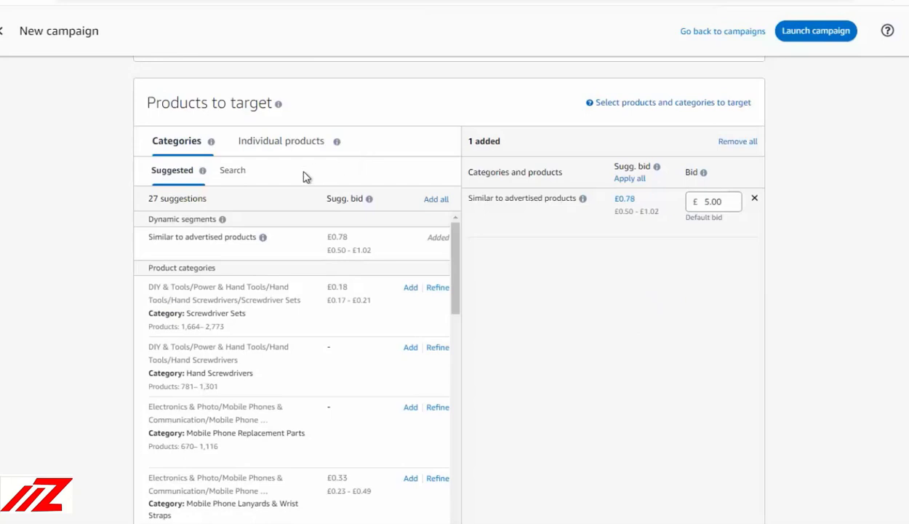
{"action": "left_click", "coordinate": [222, 219]}
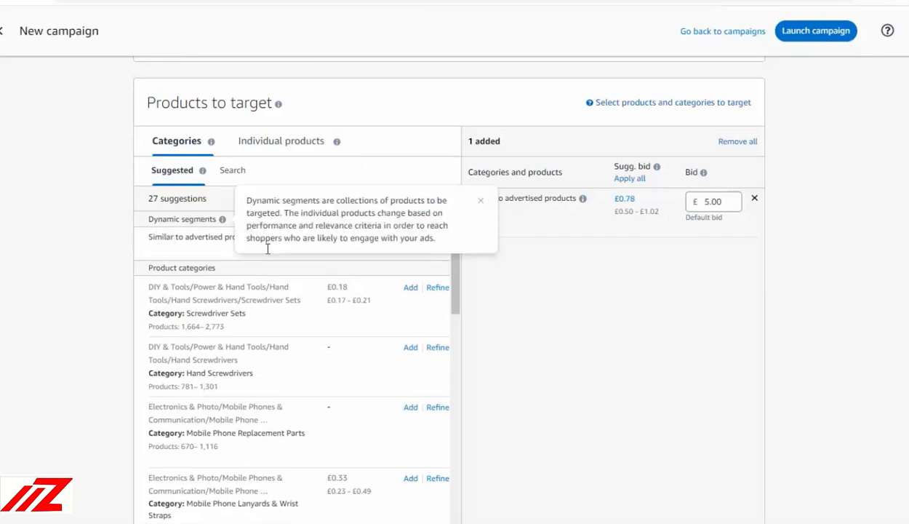
{"action": "left_click", "coordinate": [385, 282]}
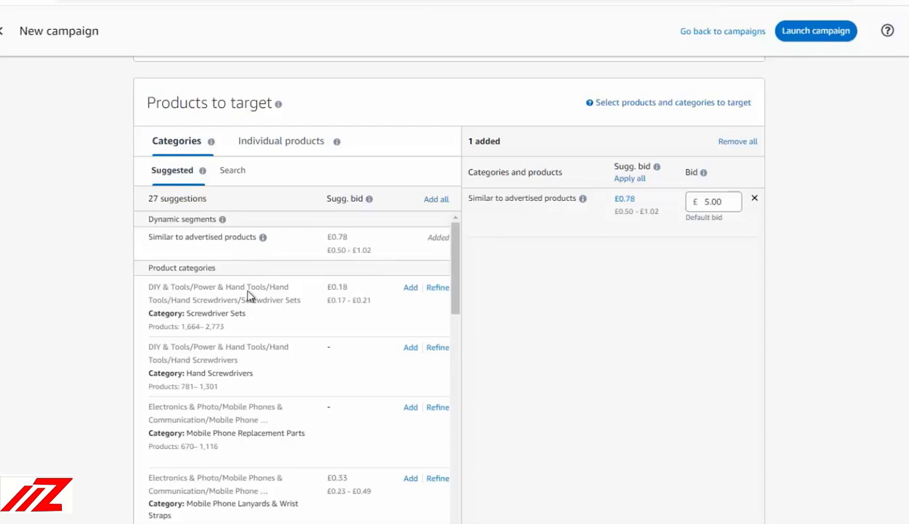
{"action": "left_click", "coordinate": [439, 288]}
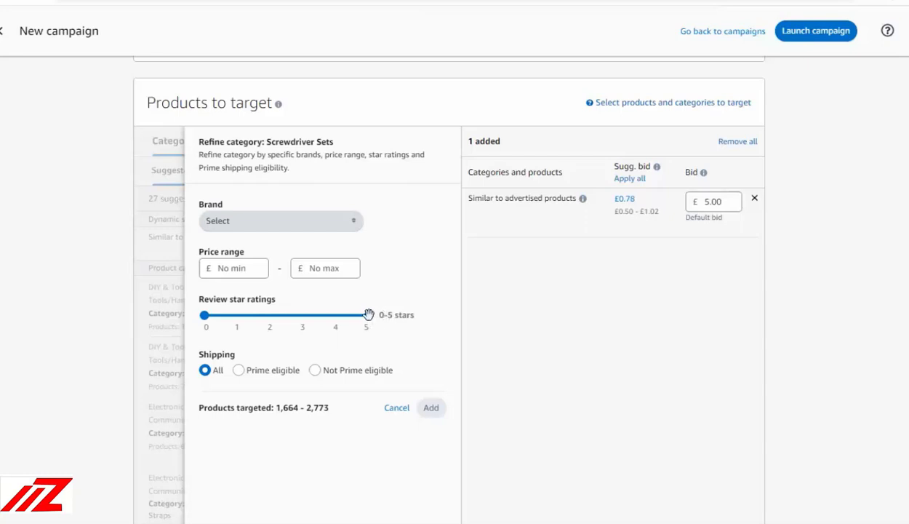
{"action": "left_click_drag", "start_coordinate": [368, 316], "coordinate": [301, 315]}
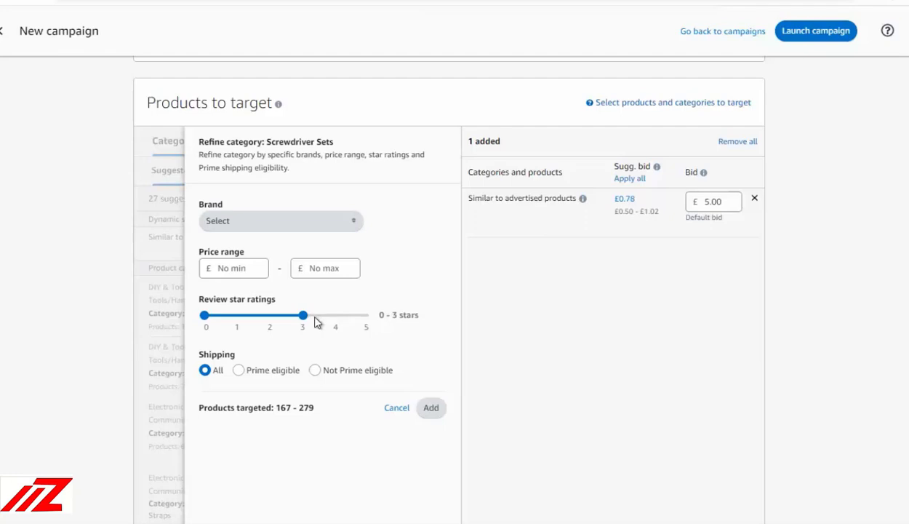
{"action": "left_click", "coordinate": [431, 407]}
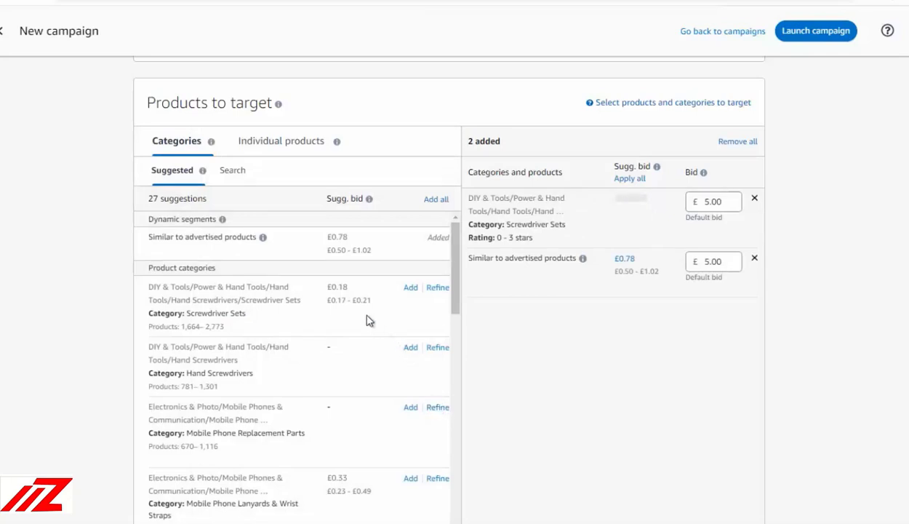
Add the Hand Screwdrivers category as a target, refined to a price range of £812 to £2000.
{"action": "left_click", "coordinate": [437, 348]}
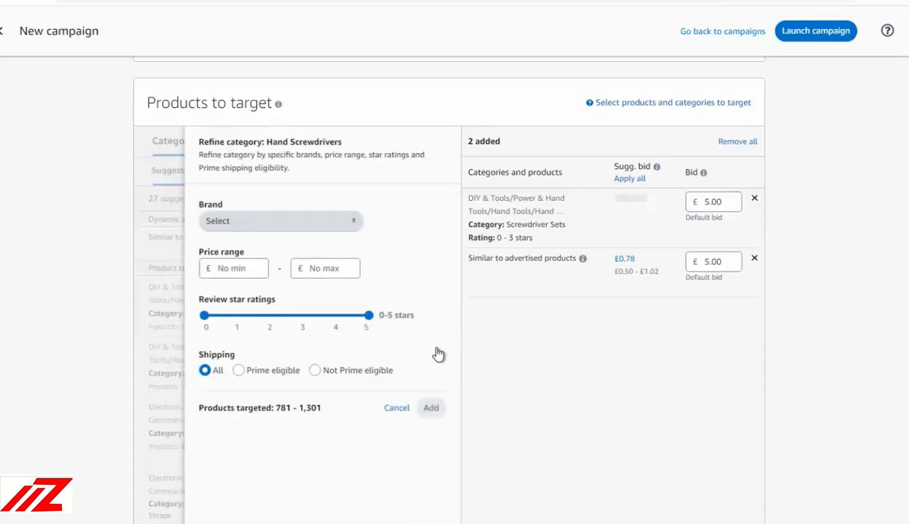
{"action": "left_click", "coordinate": [226, 266]}
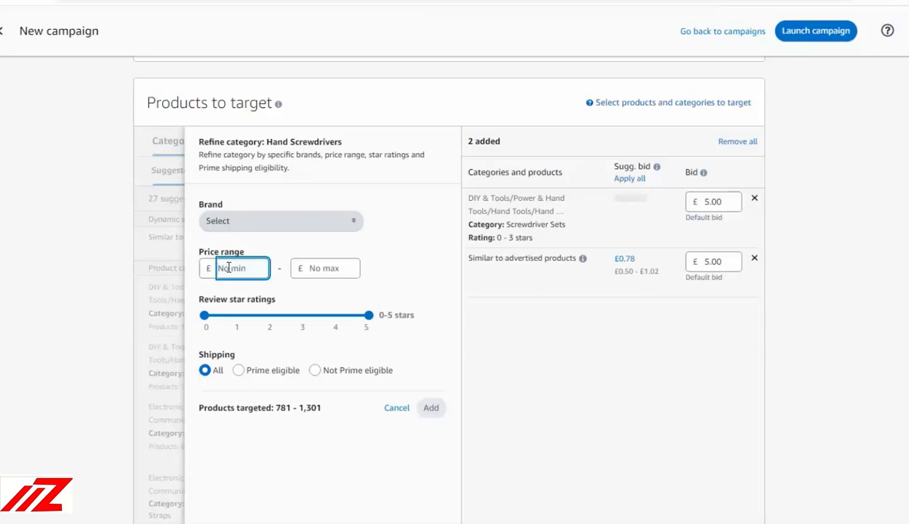
{"action": "type", "text": "81"}
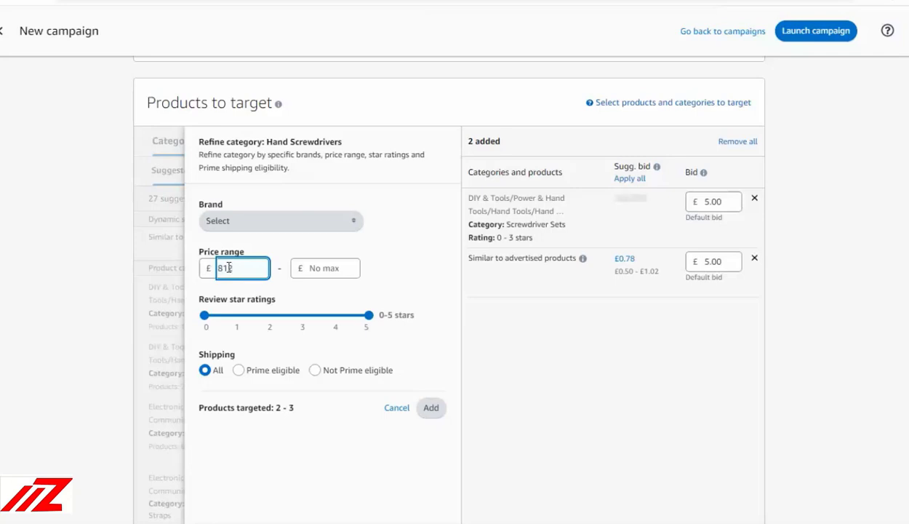
{"action": "type", "text": "2"}
{"action": "left_click", "coordinate": [320, 267]}
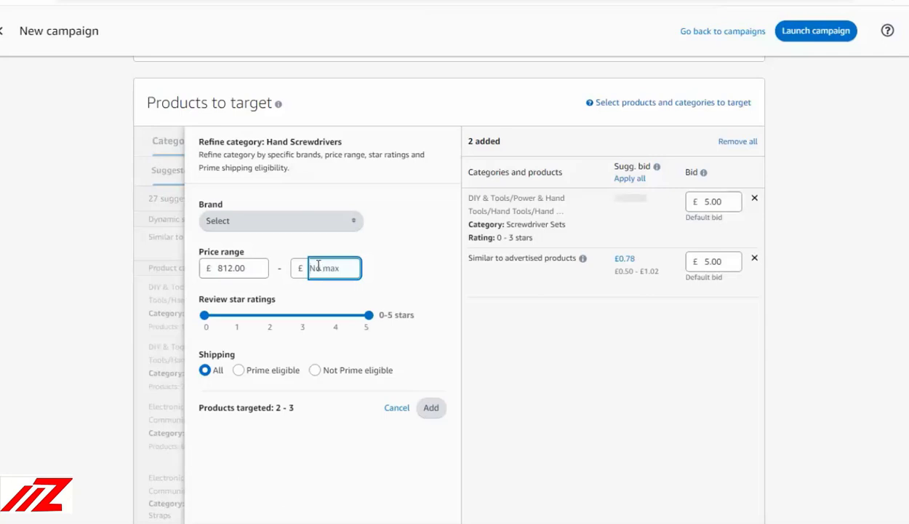
{"action": "type", "text": "200"}
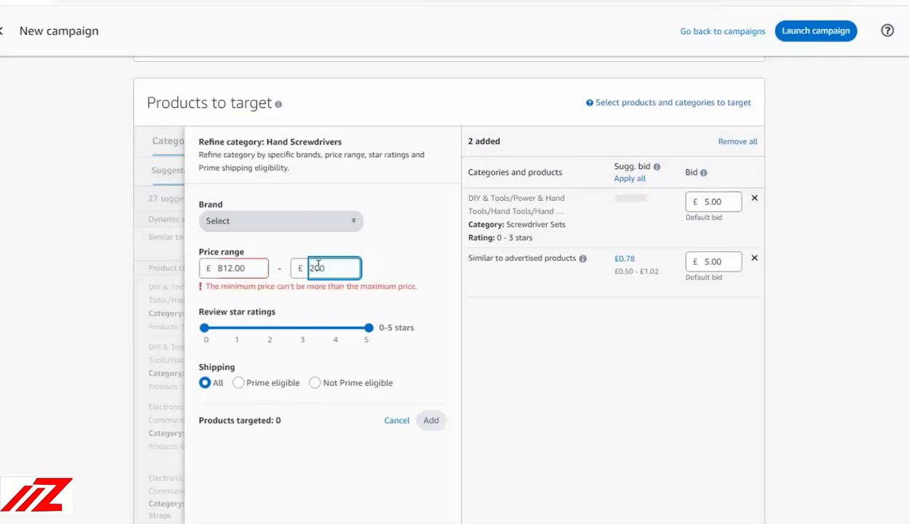
{"action": "type", "text": "0"}
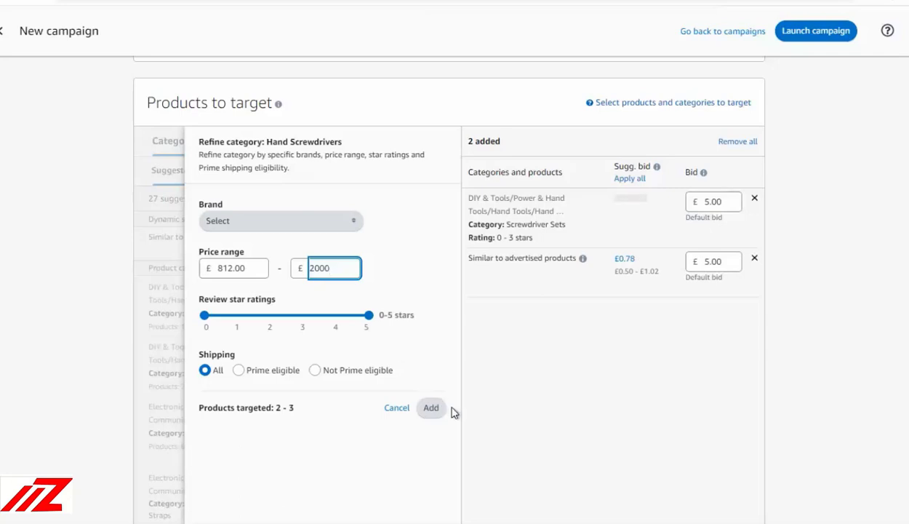
{"action": "left_click", "coordinate": [433, 411]}
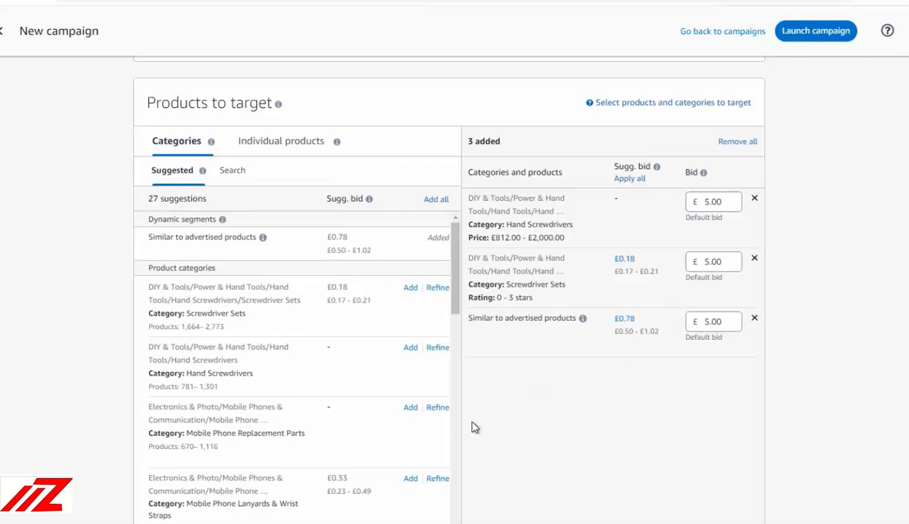
Turn on creative customisation and keep the logo and headline option selected.
{"action": "scroll", "coordinate": [471, 429], "scroll_direction": "down", "scroll_amount": 4}
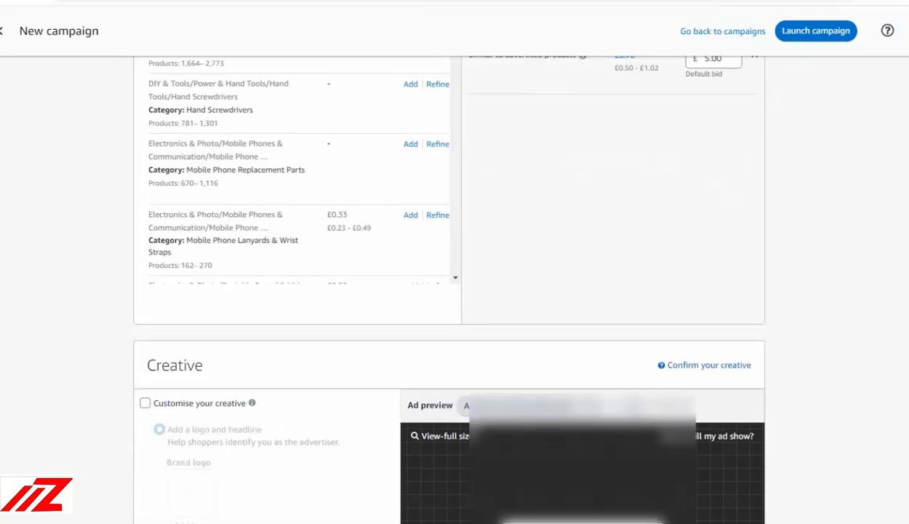
{"action": "scroll", "coordinate": [449, 291], "scroll_direction": "down", "scroll_amount": 4}
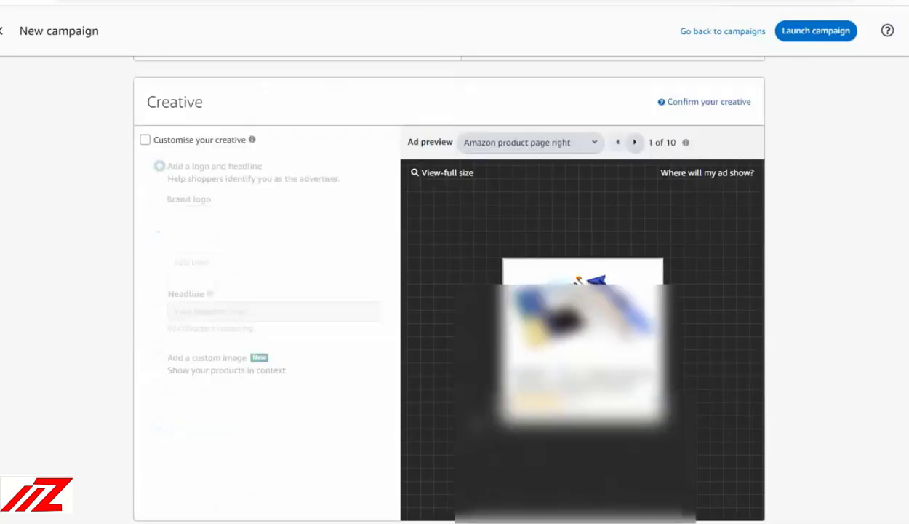
{"action": "left_click", "coordinate": [145, 140]}
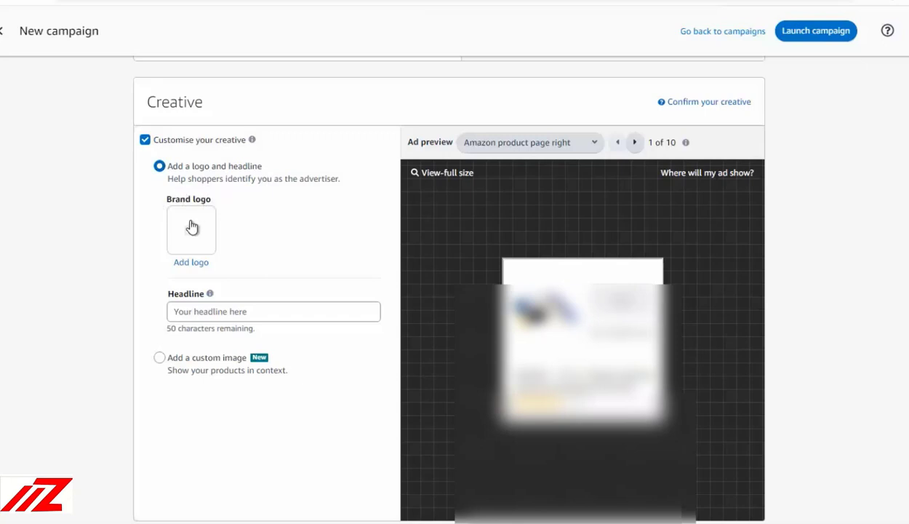
{"action": "mouse_move", "coordinate": [210, 295]}
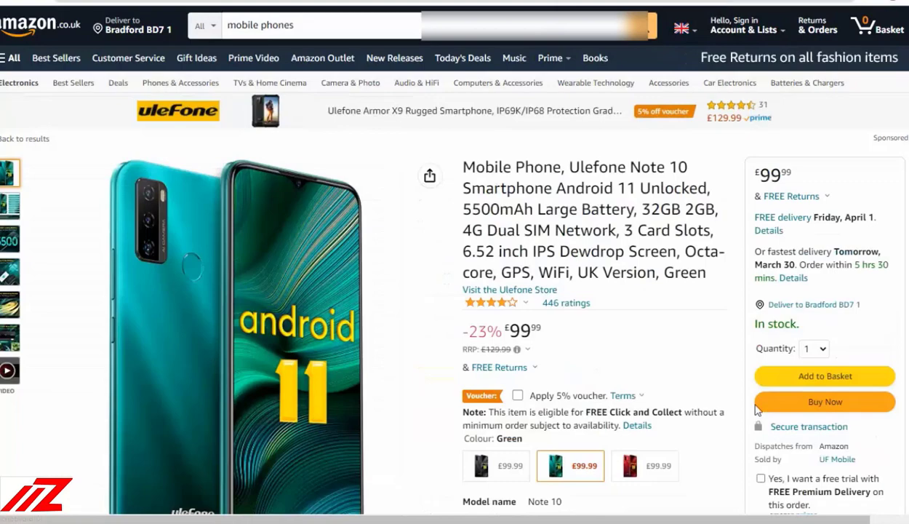
{"action": "scroll", "coordinate": [767, 407], "scroll_direction": "down", "scroll_amount": 2}
{"action": "scroll", "coordinate": [767, 407], "scroll_direction": "down", "scroll_amount": 3}
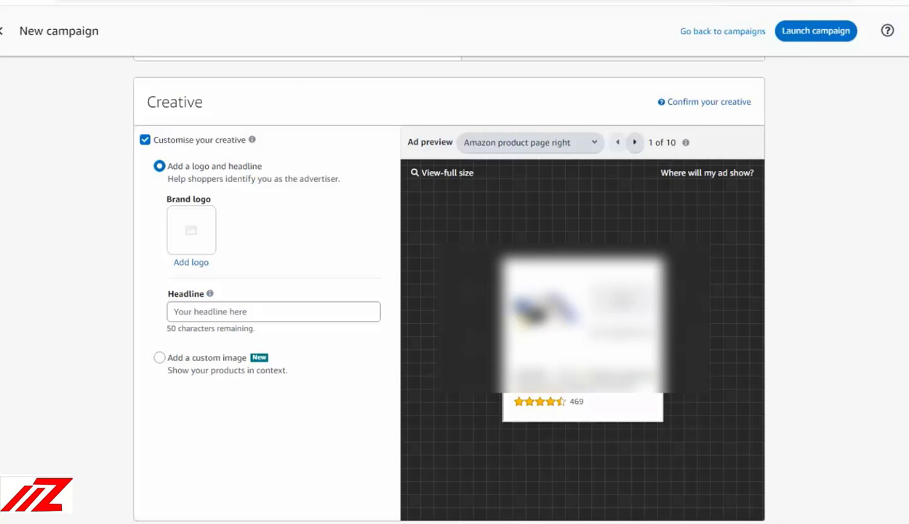
{"action": "left_click", "coordinate": [158, 357]}
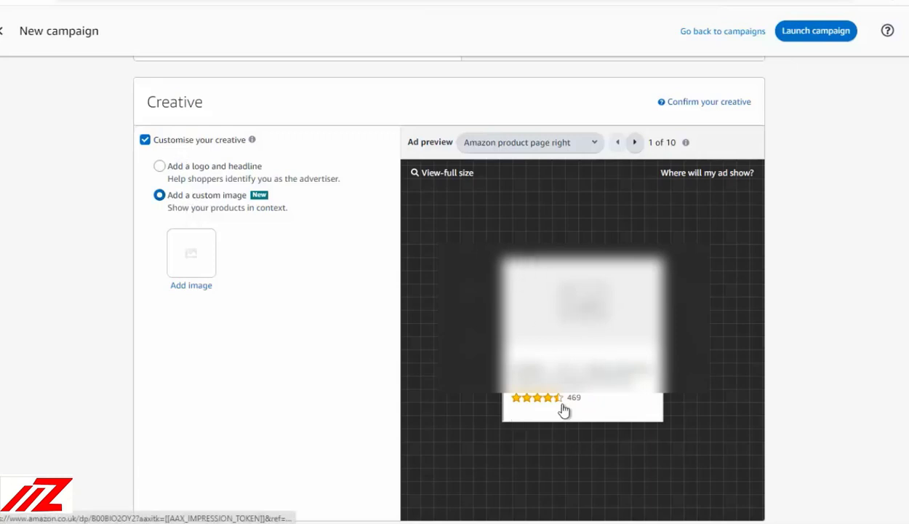
{"action": "left_click", "coordinate": [159, 167]}
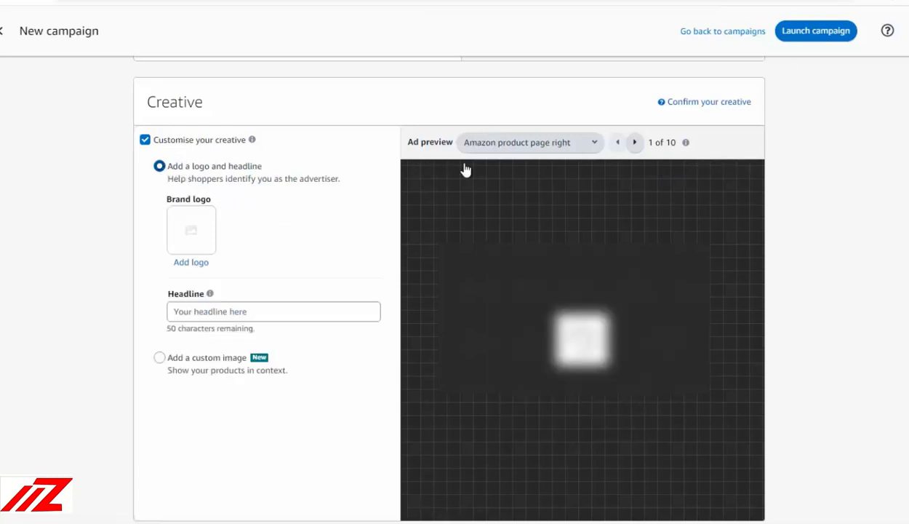
Preview the ad in several placements, including Amazon product page middle, Mobile leaderboard and Leaderboard.
{"action": "left_click", "coordinate": [593, 144]}
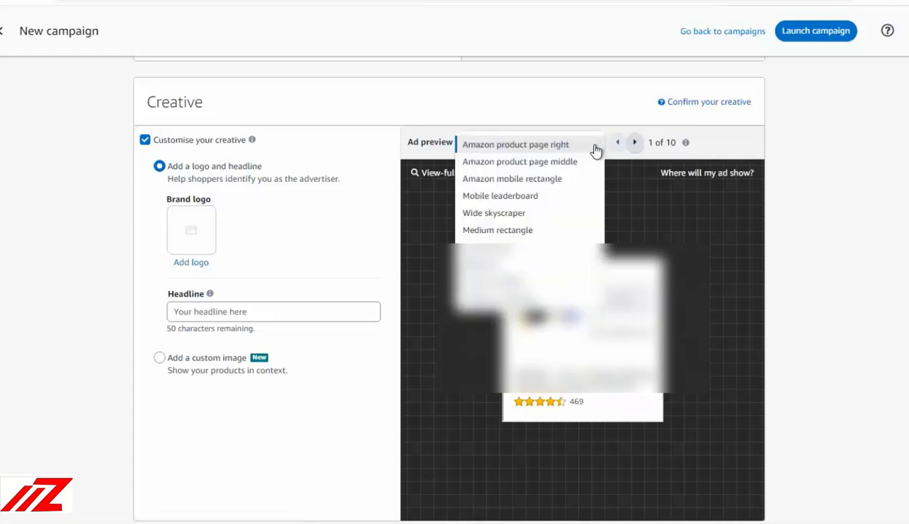
{"action": "left_click", "coordinate": [578, 162]}
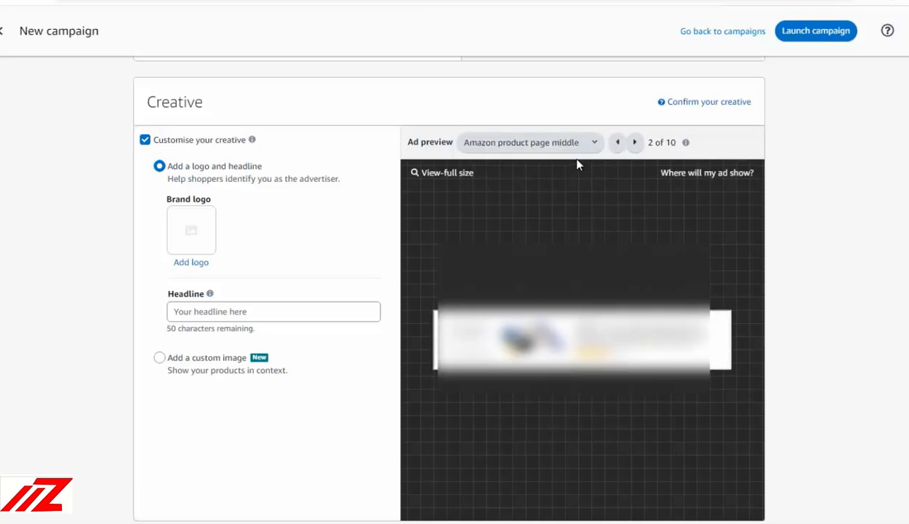
{"action": "left_click", "coordinate": [594, 144]}
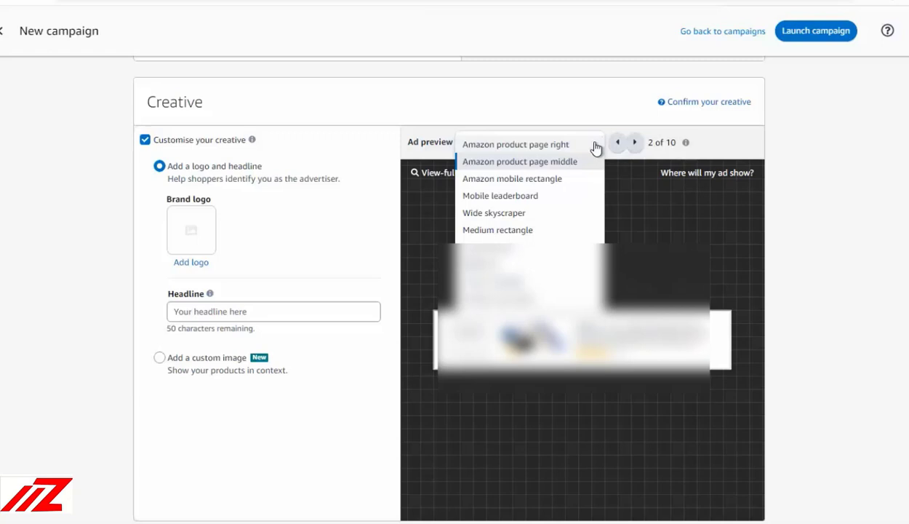
{"action": "left_click", "coordinate": [513, 196]}
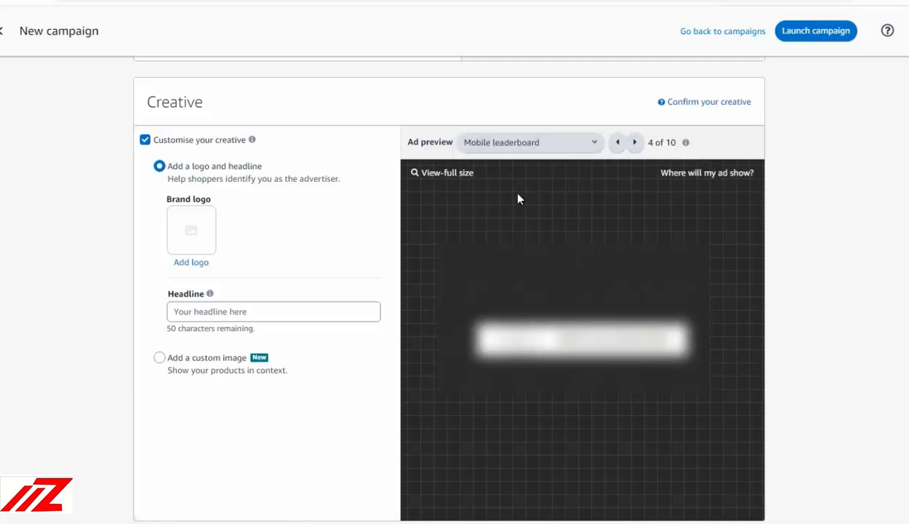
{"action": "left_click", "coordinate": [594, 145]}
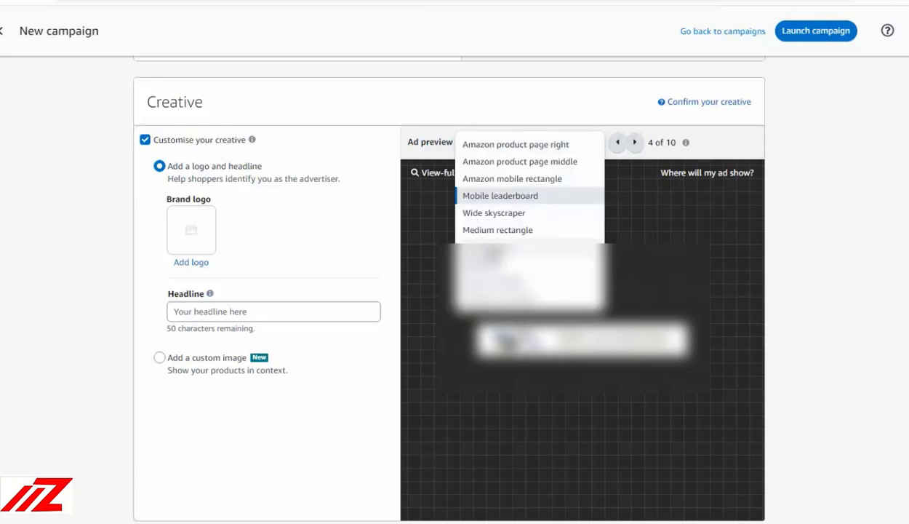
{"action": "left_click", "coordinate": [490, 249]}
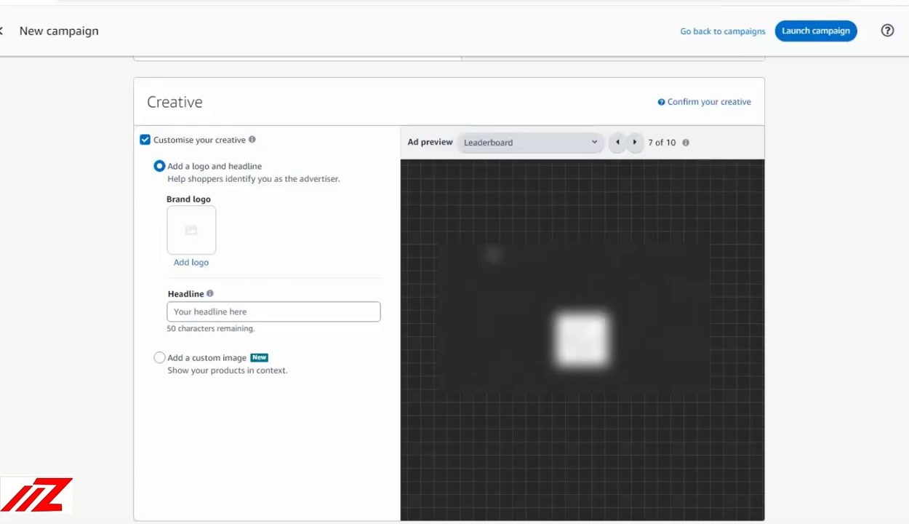
{"action": "left_click", "coordinate": [594, 145]}
{"action": "left_click", "coordinate": [505, 275]}
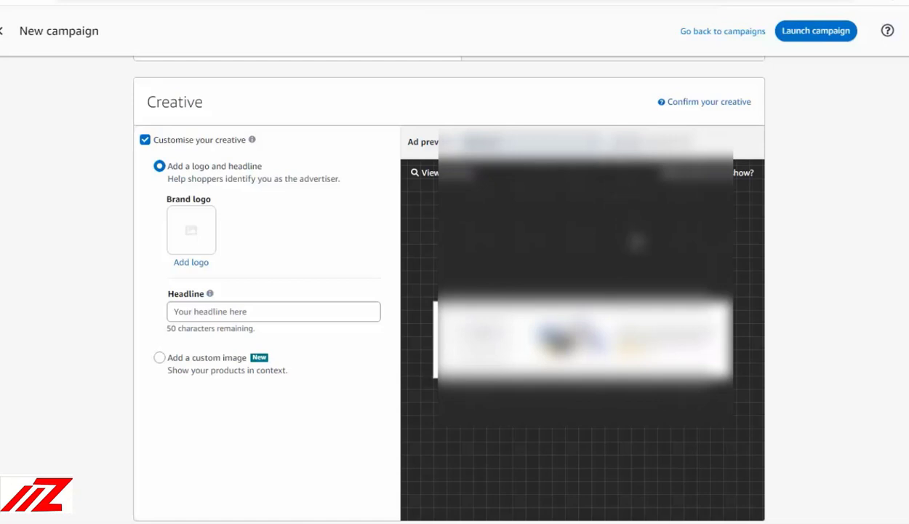
{"action": "scroll", "coordinate": [622, 240], "scroll_direction": "down", "scroll_amount": 3}
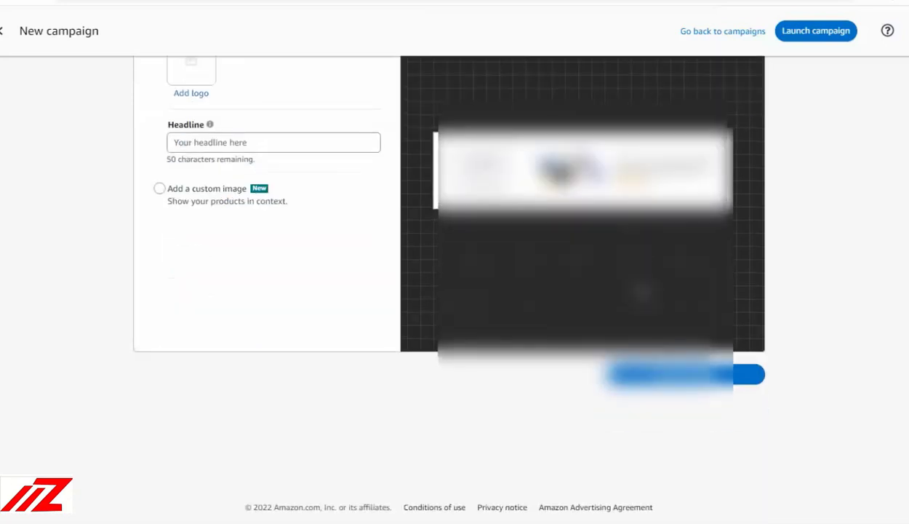